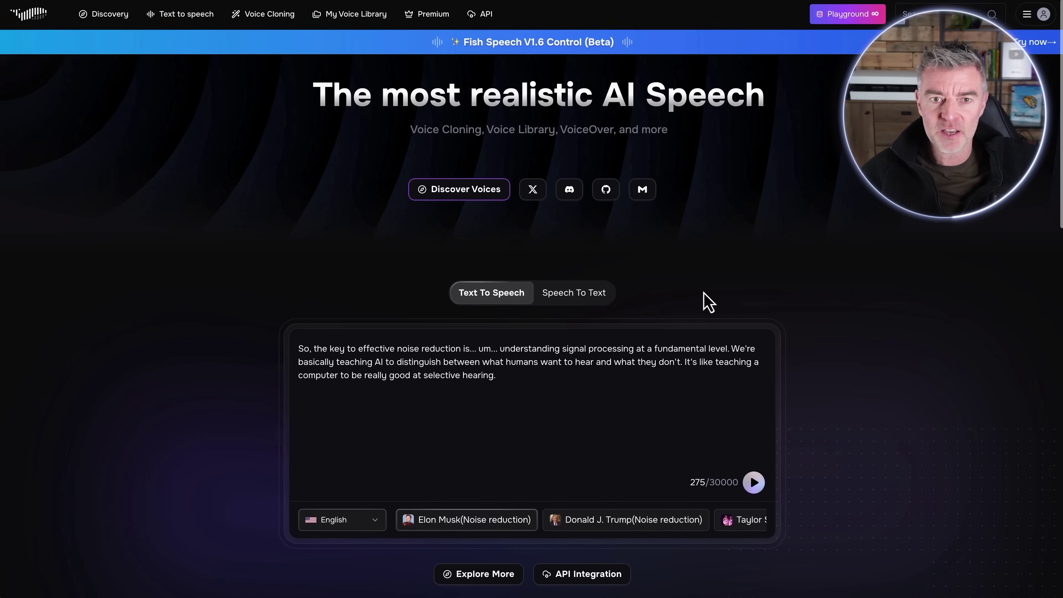
Open the Discovery list of voice models.
click(109, 13)
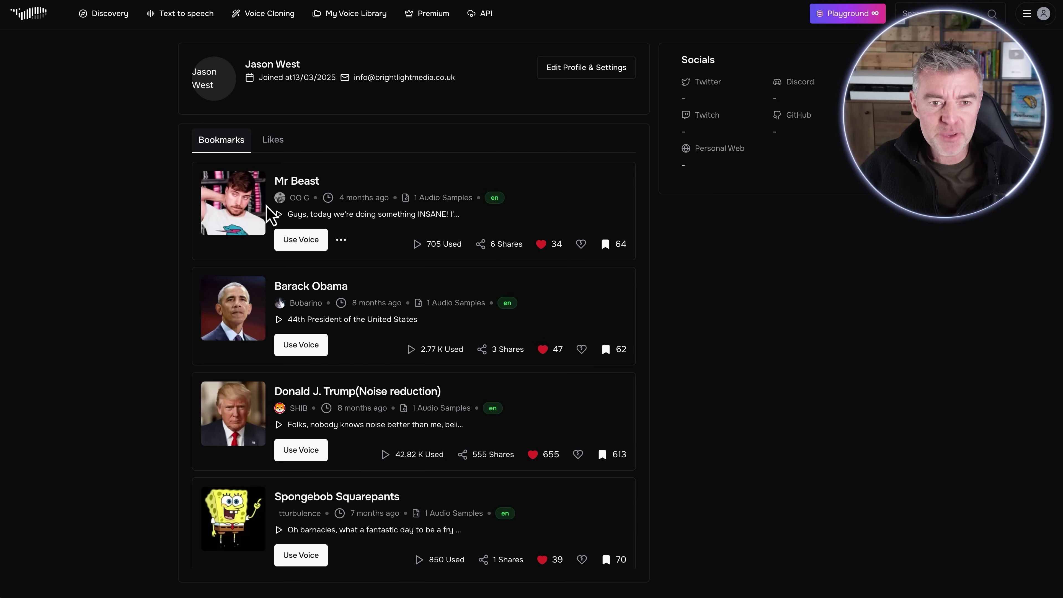
click(309, 182)
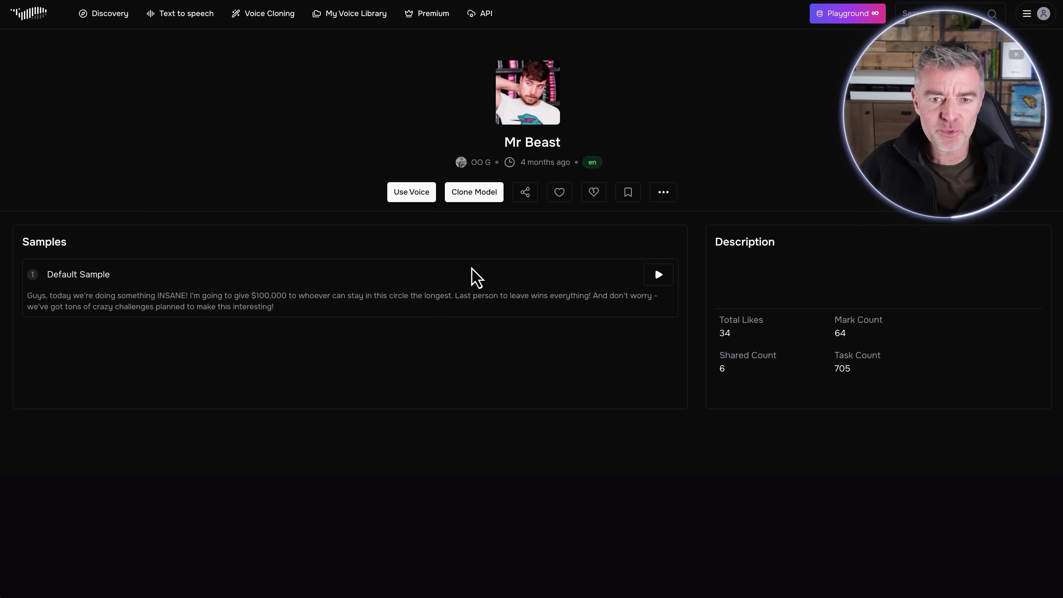
click(659, 279)
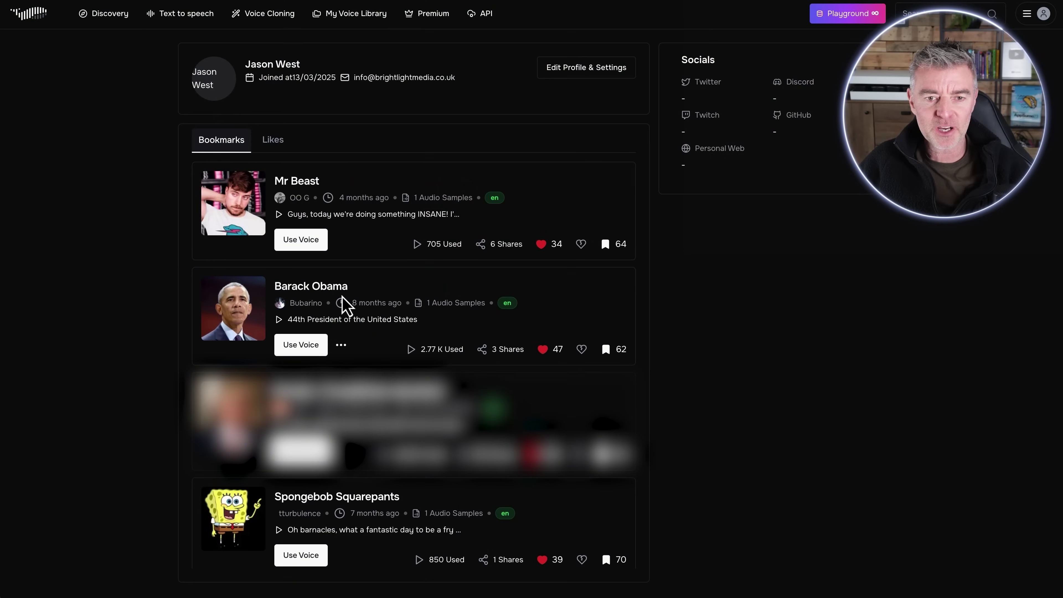
click(340, 290)
click(659, 275)
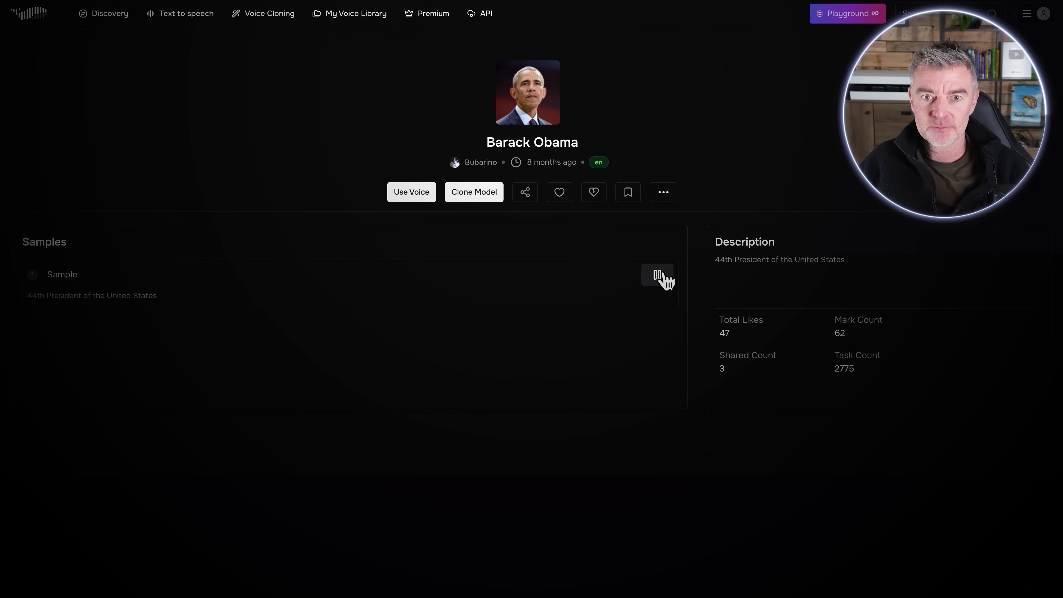
click(17, 9)
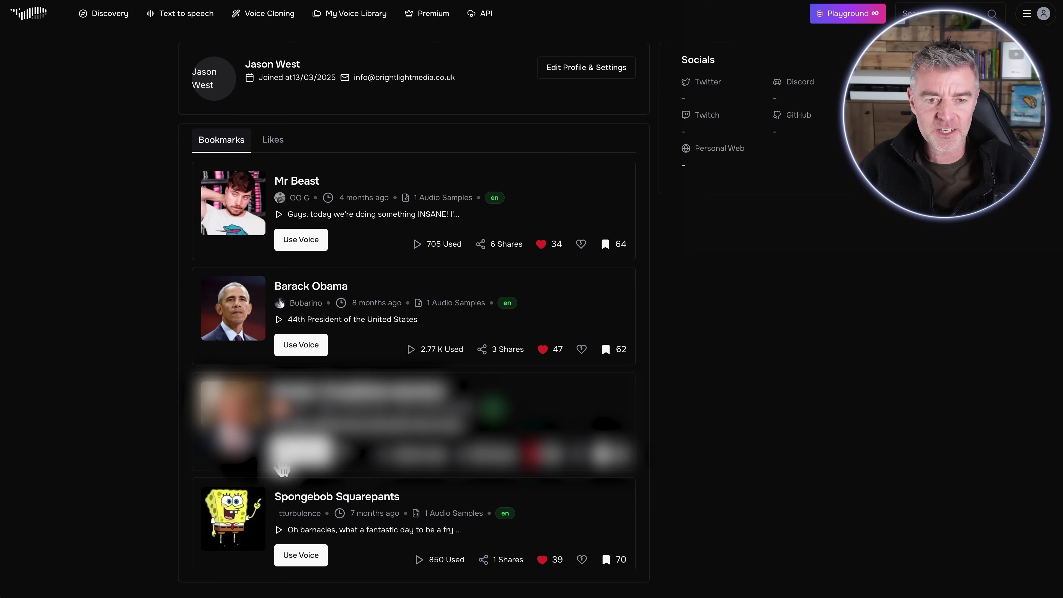
scroll(283, 469, down, 1)
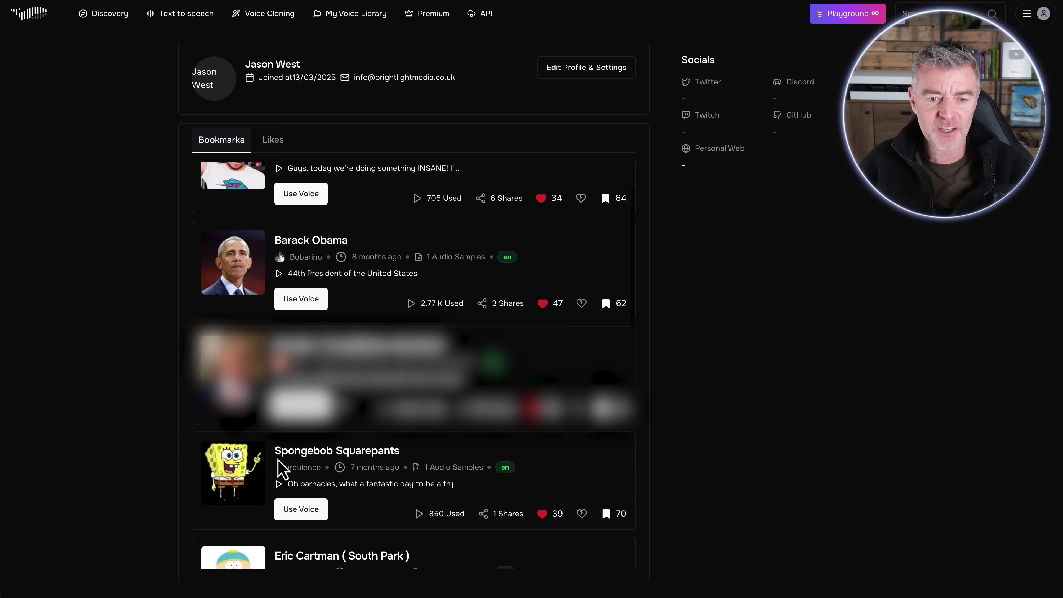
click(356, 461)
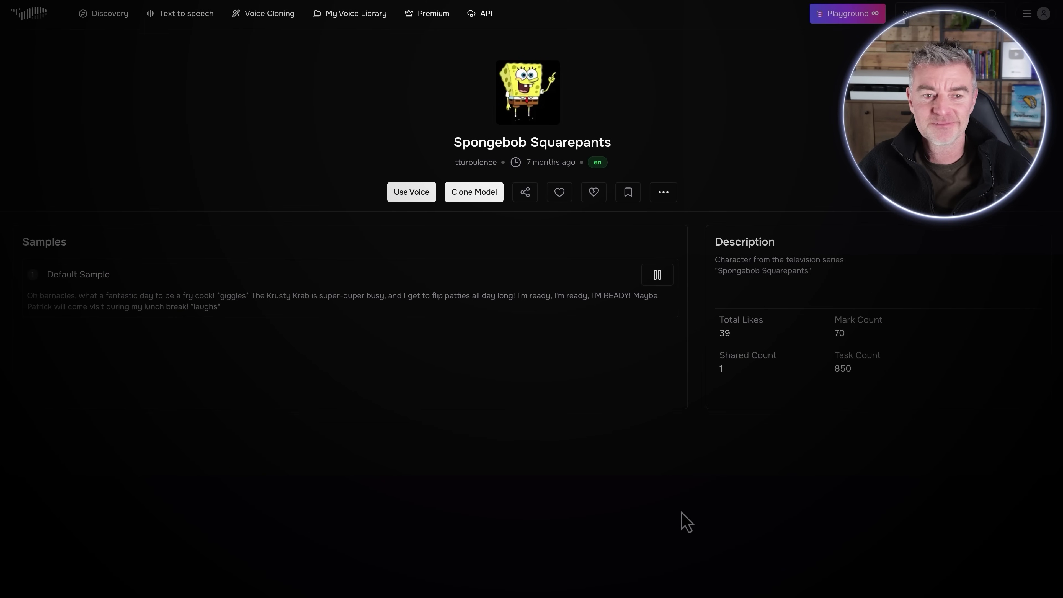
click(657, 274)
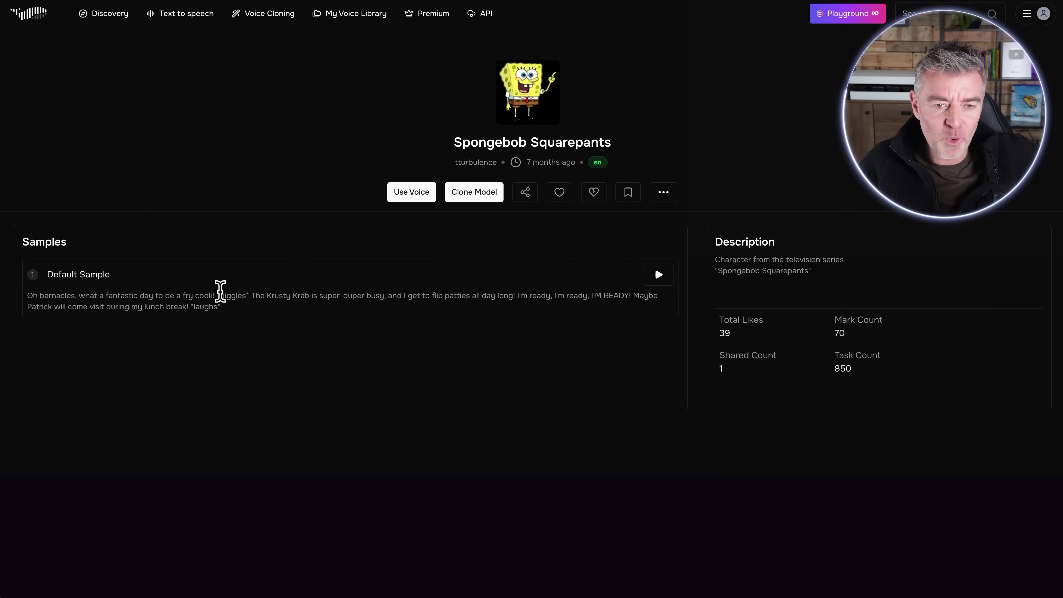
key(alt+Left)
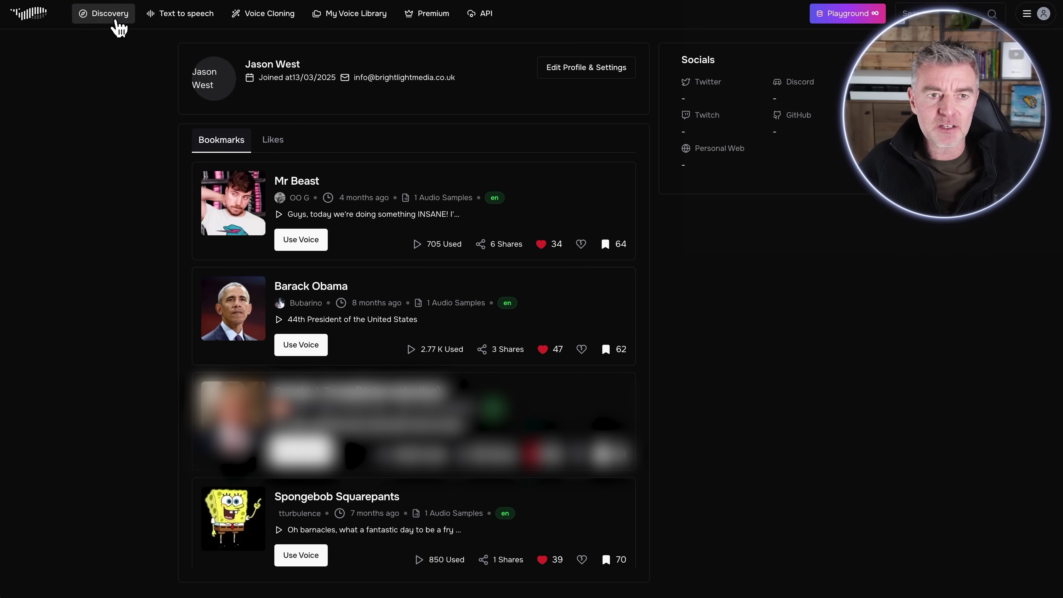
Browse the Discovery models and preview the Elon Musk(Noise reduction) sample, then stop it.
click(117, 21)
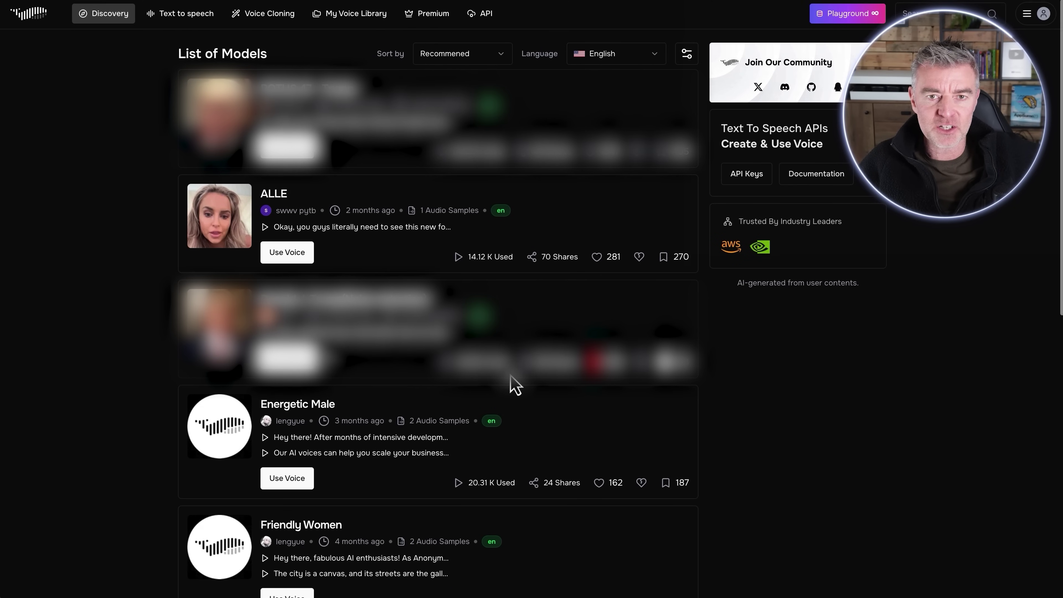
scroll(515, 385, down, 15)
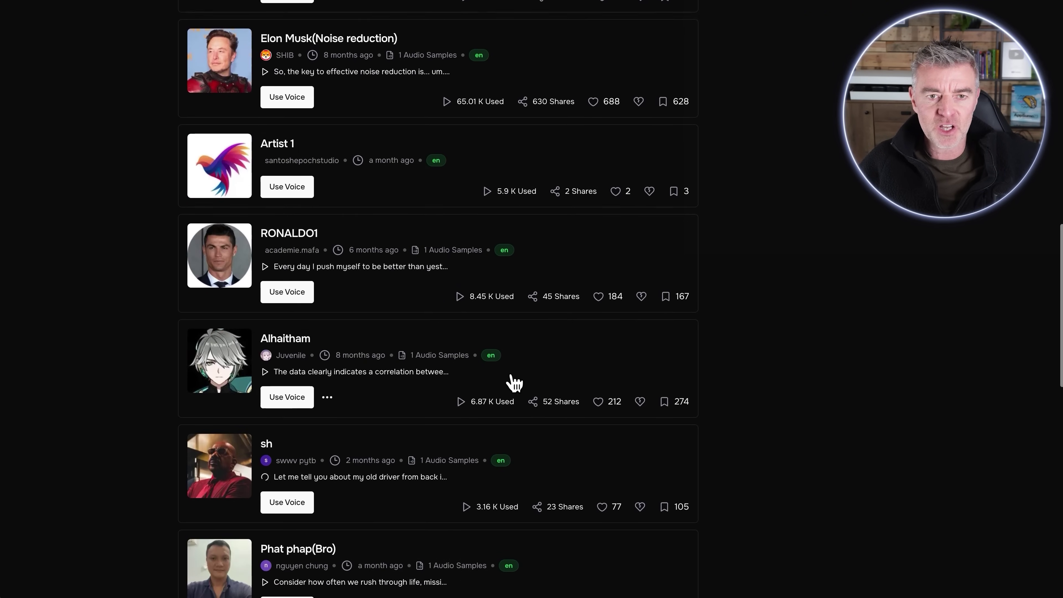
scroll(511, 381, up, 4)
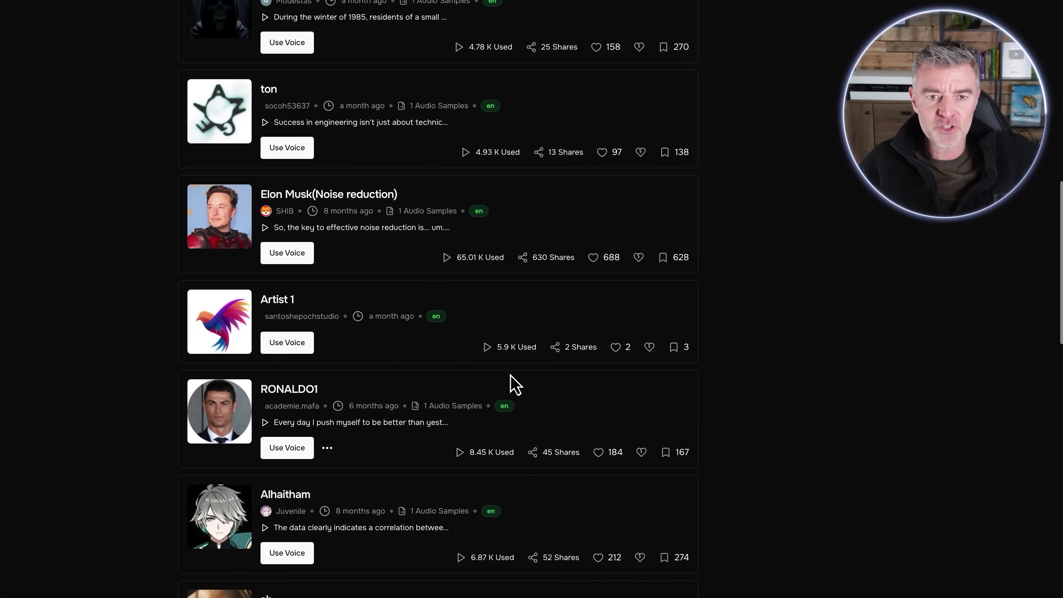
click(265, 229)
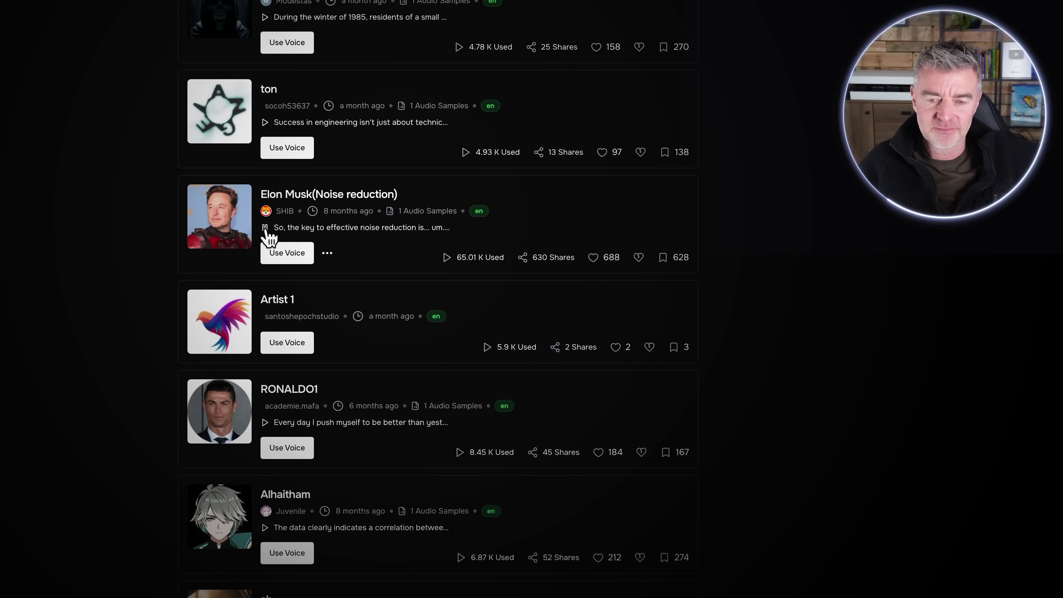
click(267, 235)
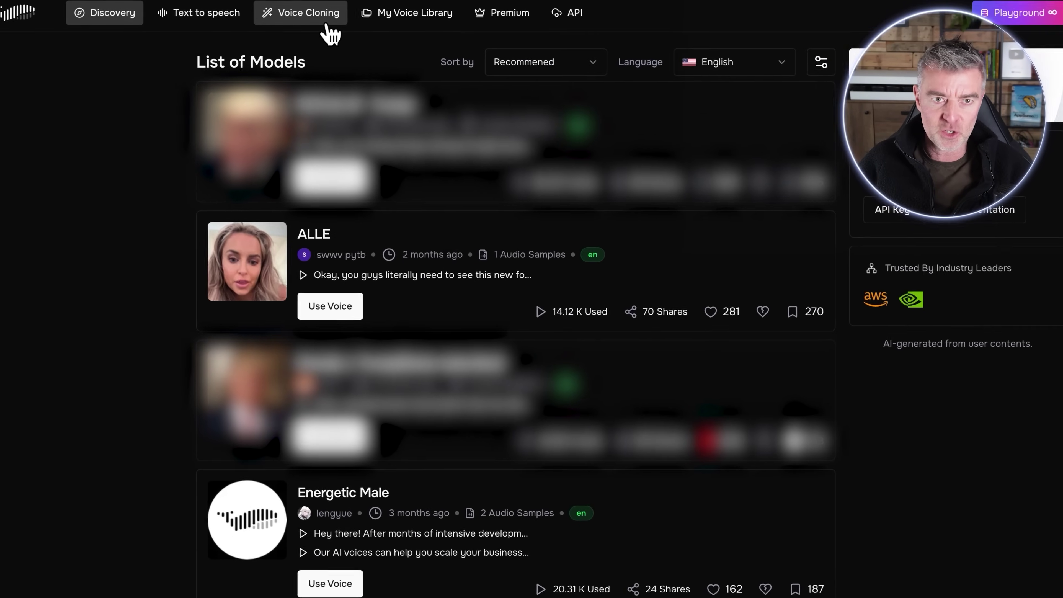
Start a new cloned voice and set its visibility to Private.
click(326, 27)
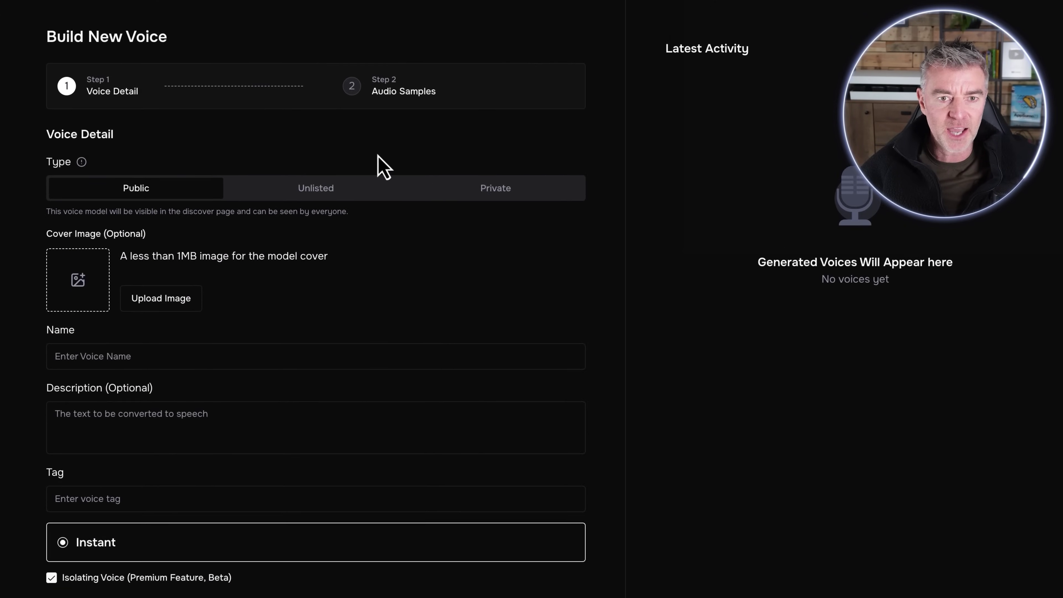
click(489, 200)
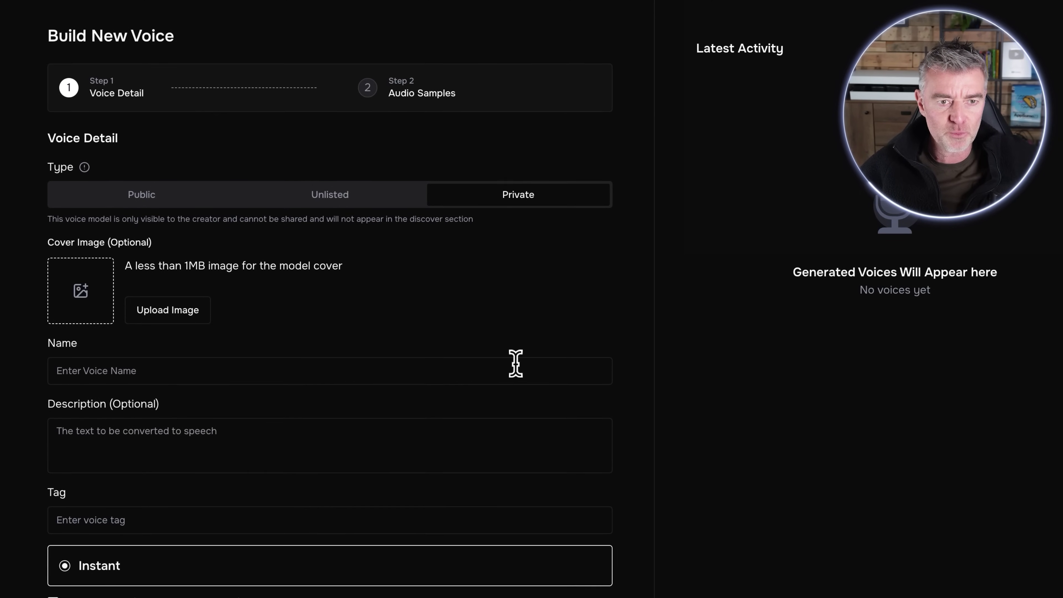
scroll(516, 363, down, 2)
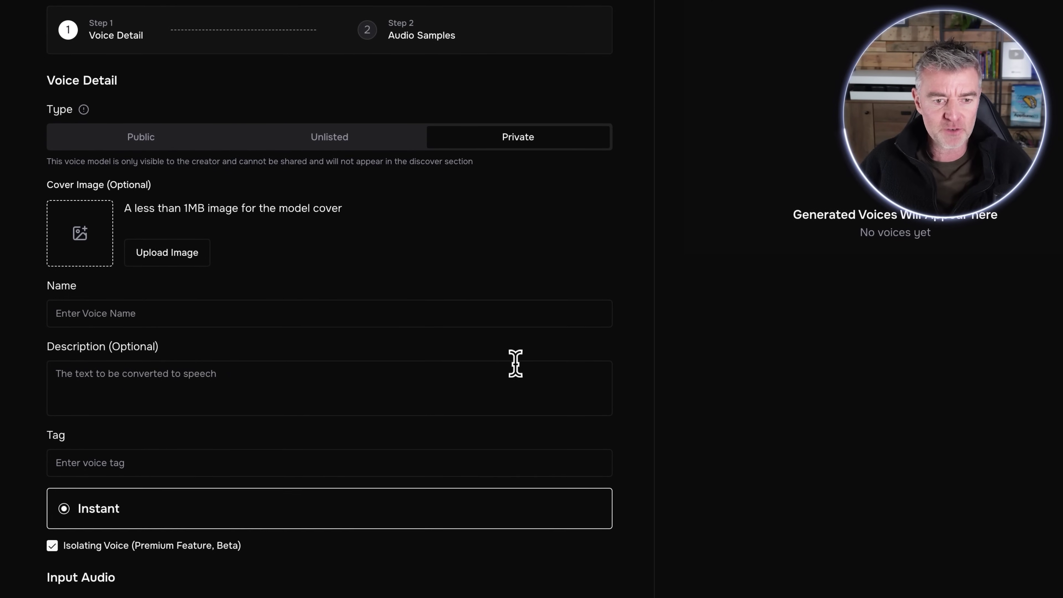
Name the voice 'Me' with the description 'My voice with slight cold'.
click(140, 311)
text(Me)
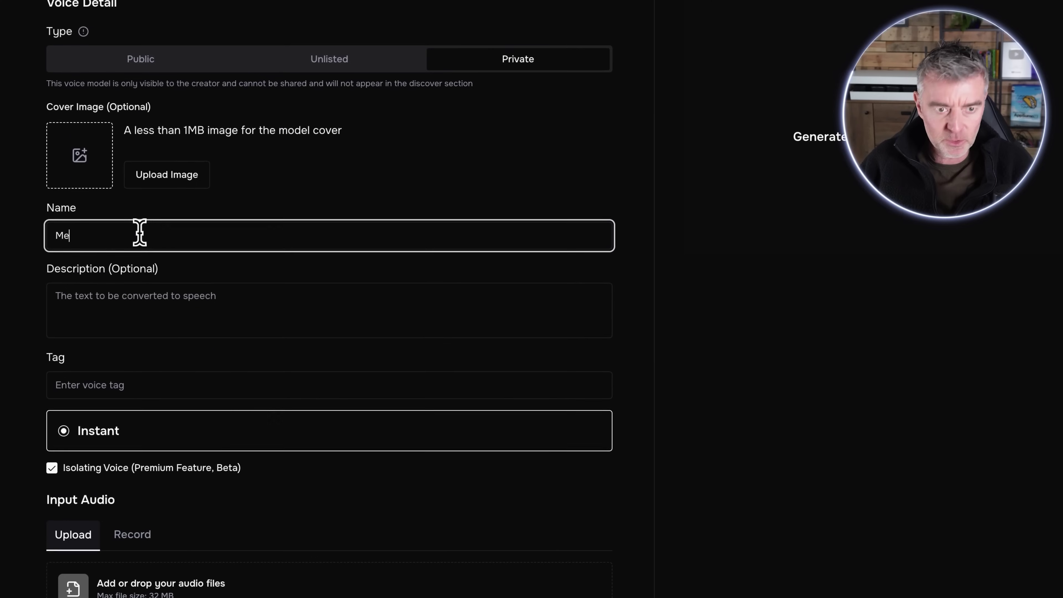
click(292, 391)
text(My voice)
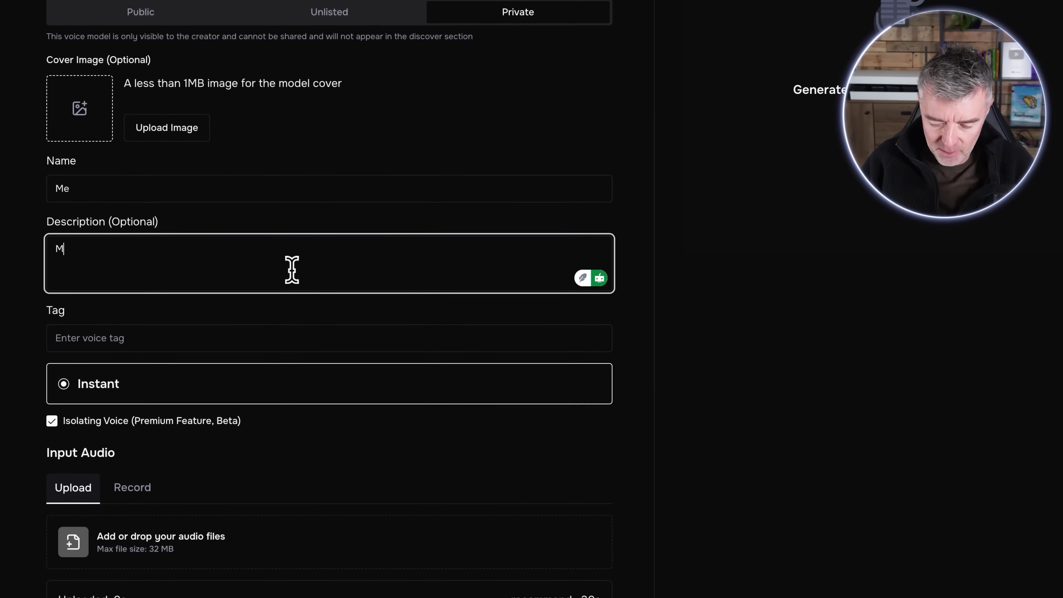
text( wi)
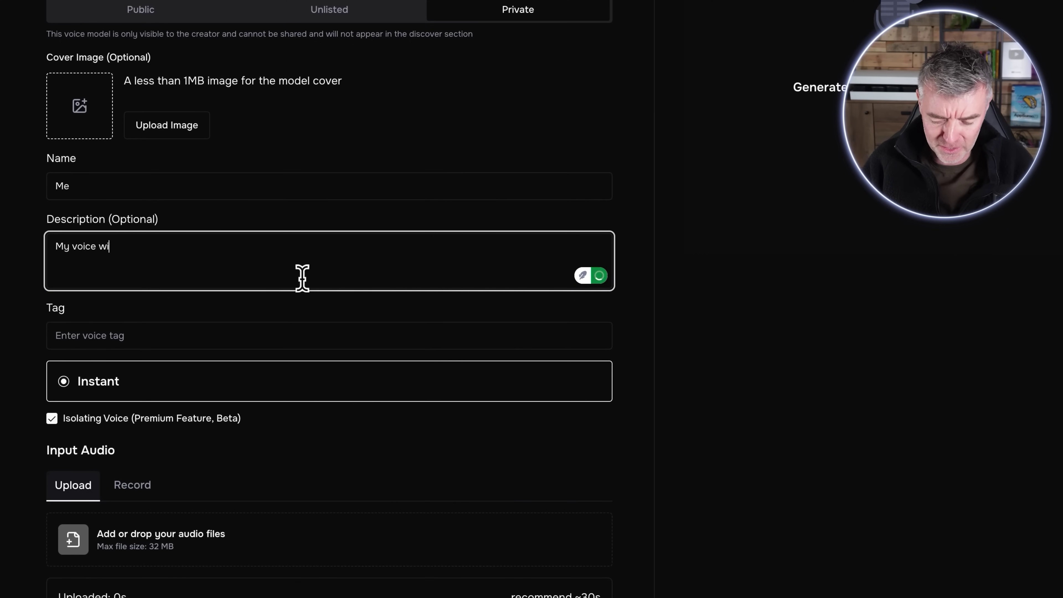
text(th slight c)
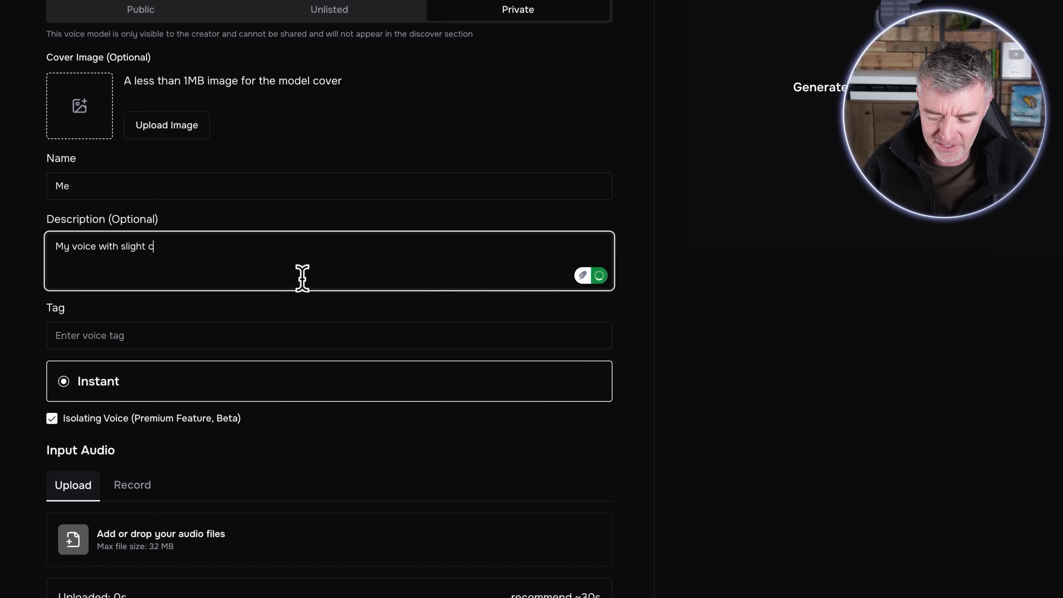
text(old)
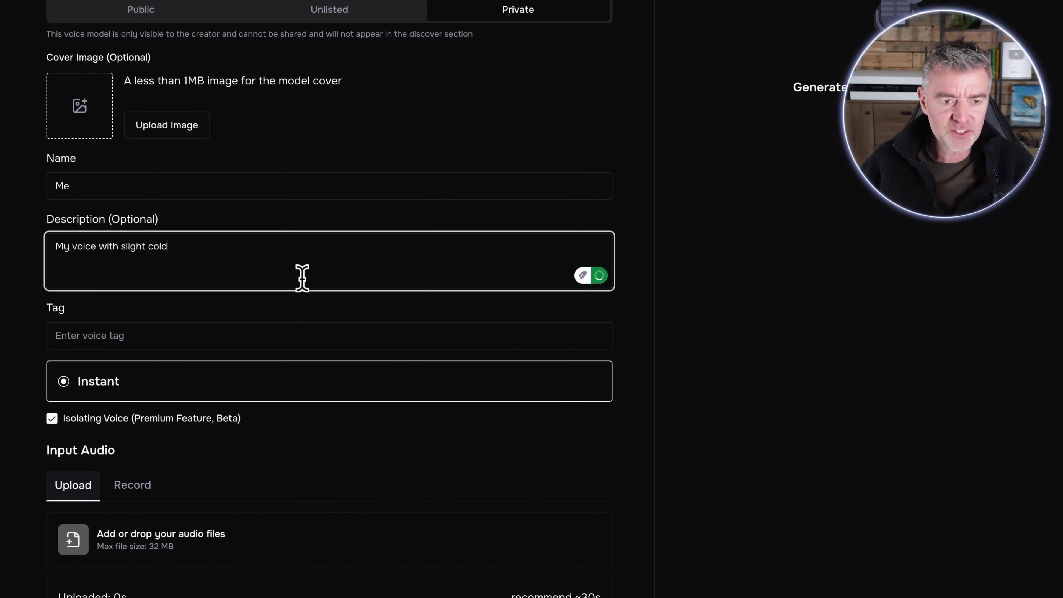
scroll(366, 312, down, 4)
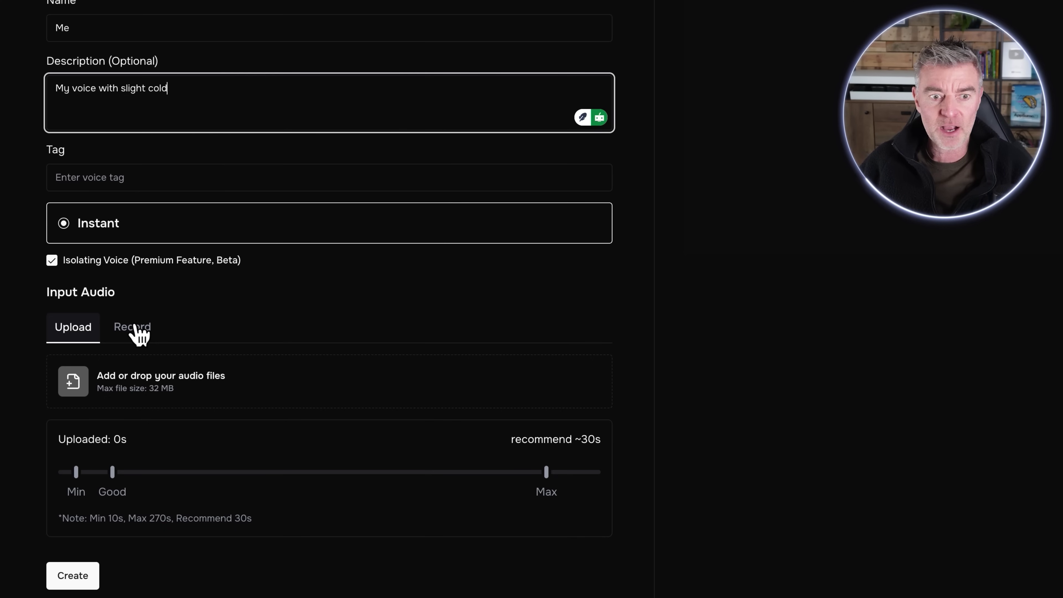
Switch Input Audio to Record and place the ChatGPT window beside the voice form.
click(139, 333)
scroll(561, 439, down, 3)
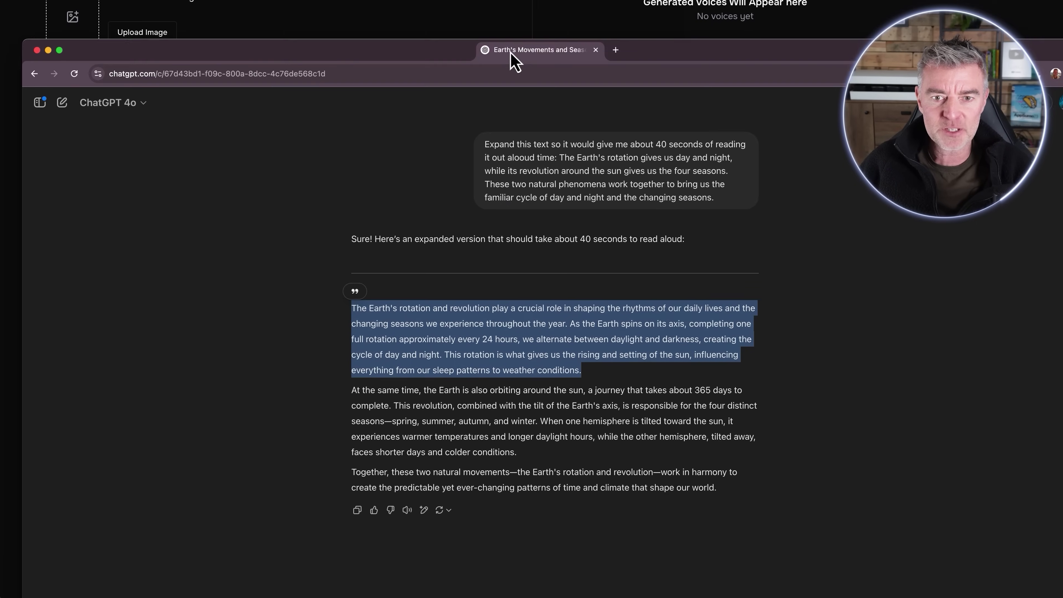
drag(515, 61, 713, 24)
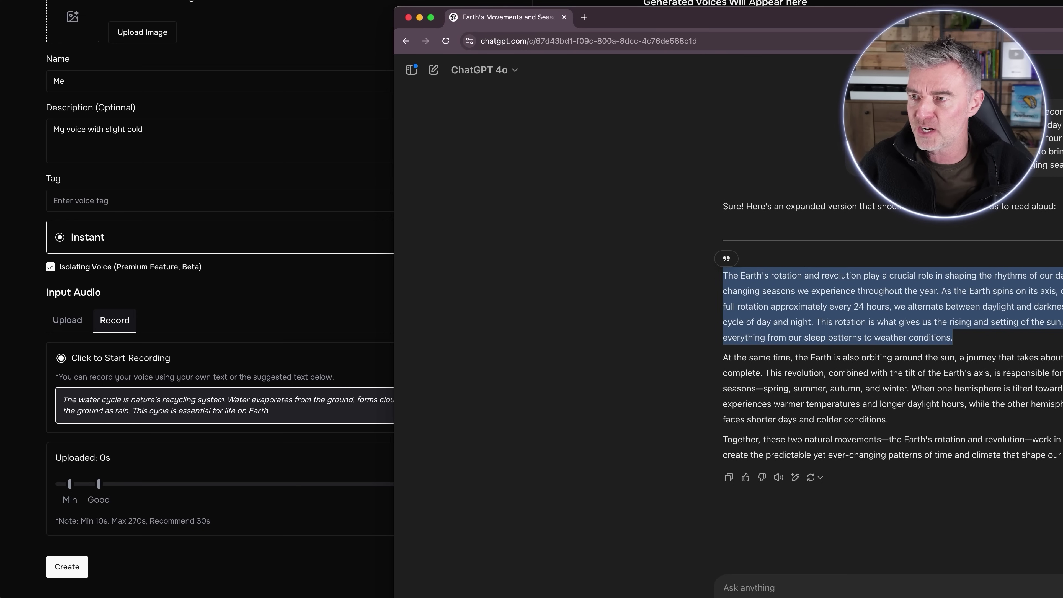
drag(1061, 8, 1029, 7)
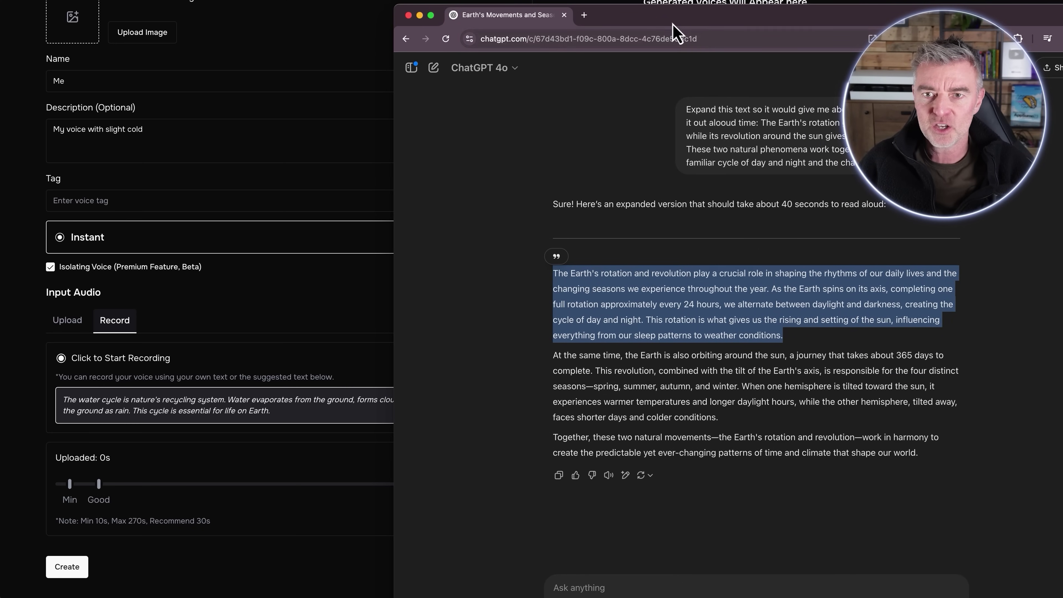
drag(673, 29, 784, 10)
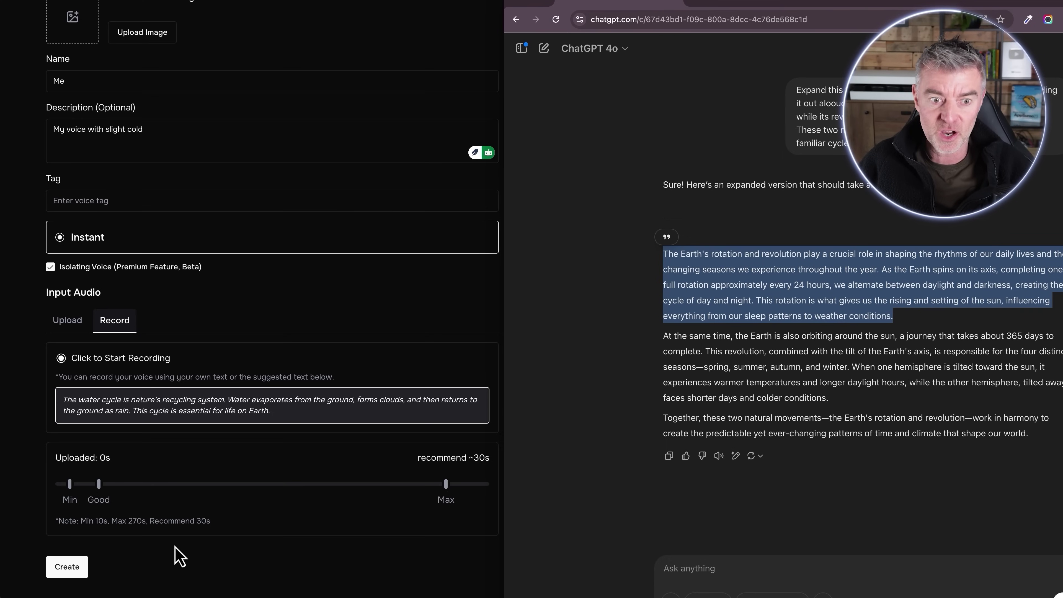
Record a 34-second sample as record.mp3, allowing microphone access and reading the ChatGPT text.
click(95, 361)
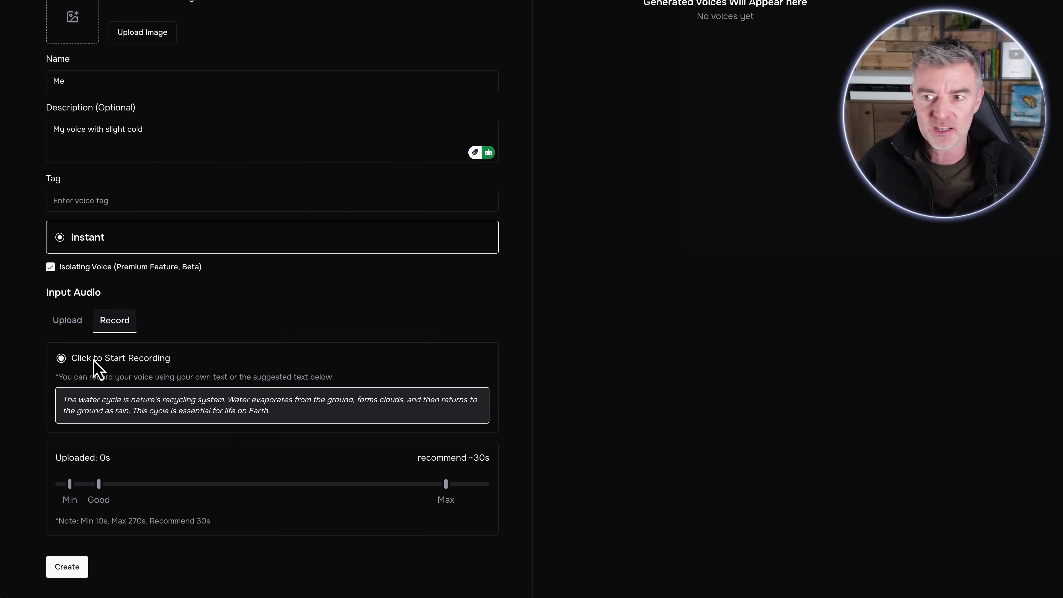
click(95, 360)
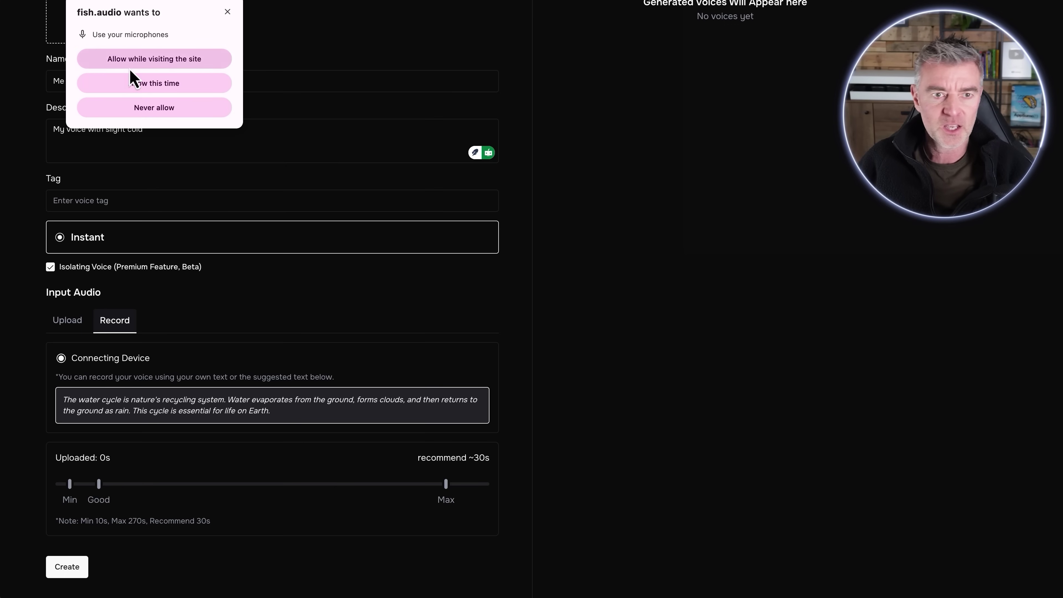
click(162, 62)
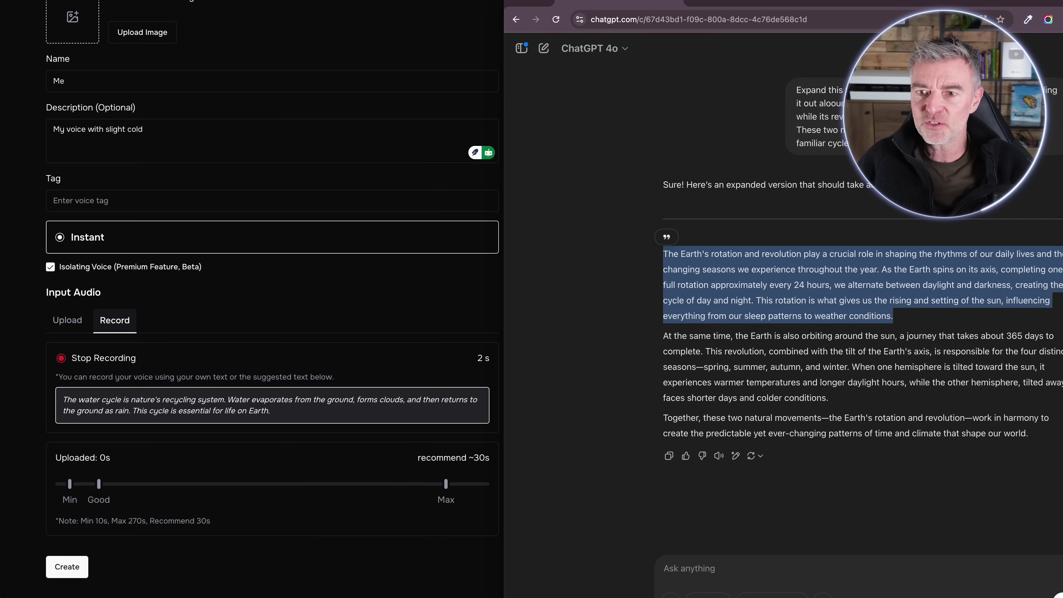
drag(1062, 5, 1014, 5)
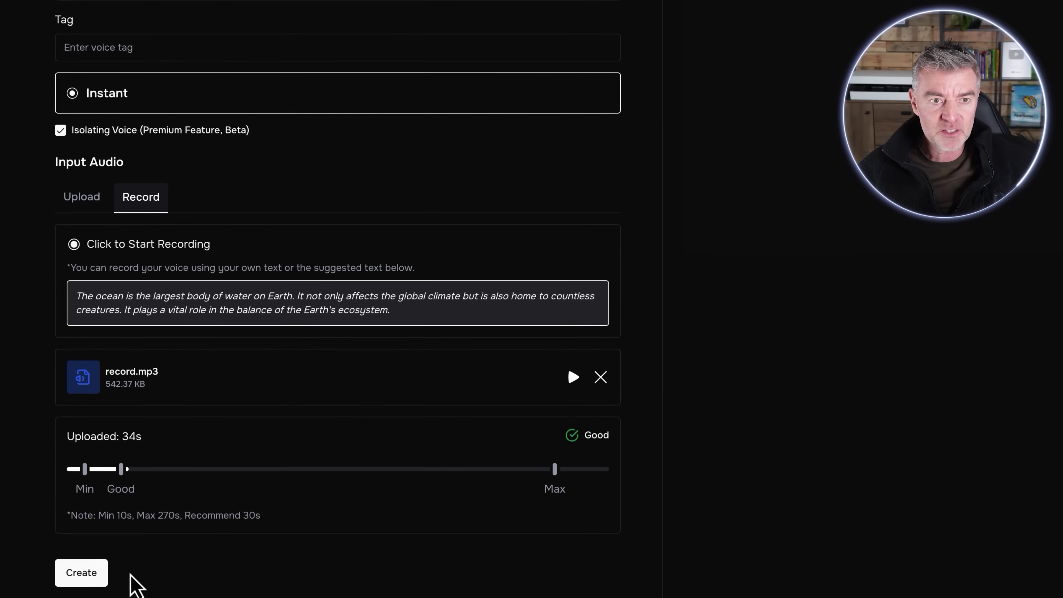
Create the voice 'Me' from the recorded sample.
click(94, 576)
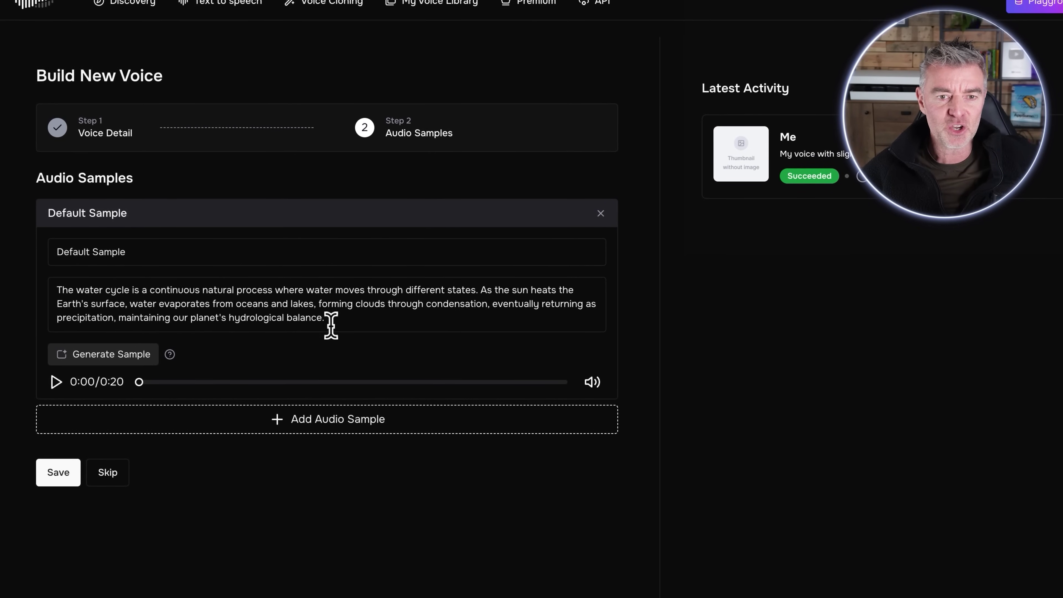
Replace the default sample text with the copied Earth rotation paragraph and generate the sample.
drag(329, 318, 44, 293)
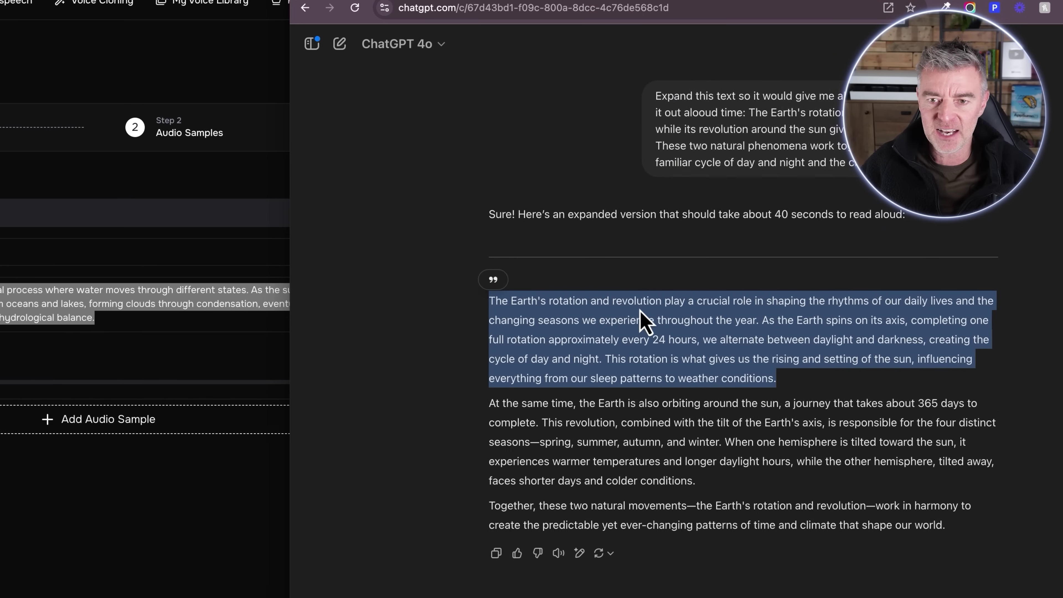
right_click(628, 318)
click(647, 340)
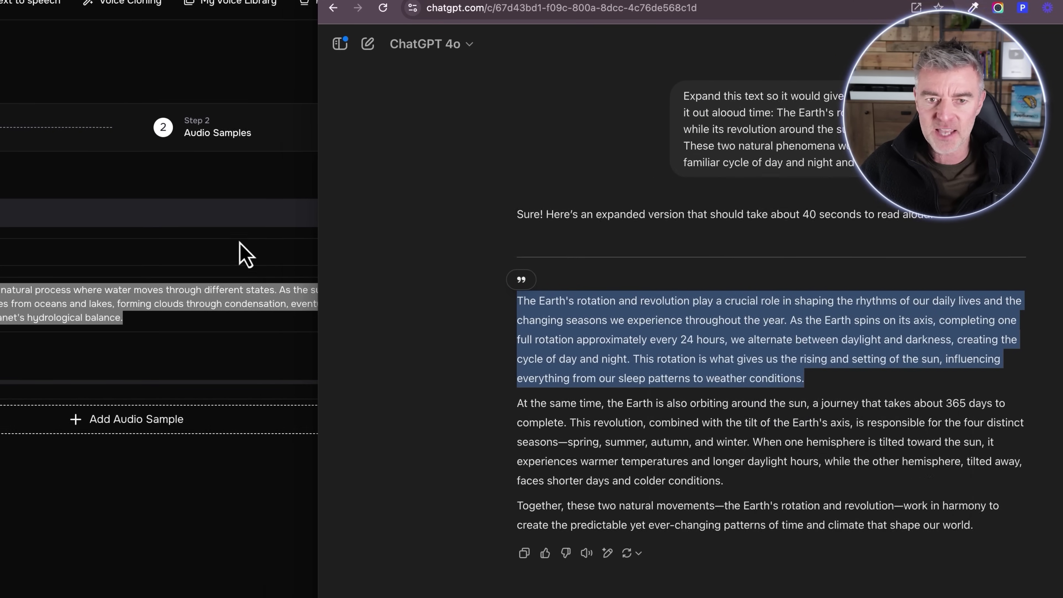
drag(307, 318, 67, 294)
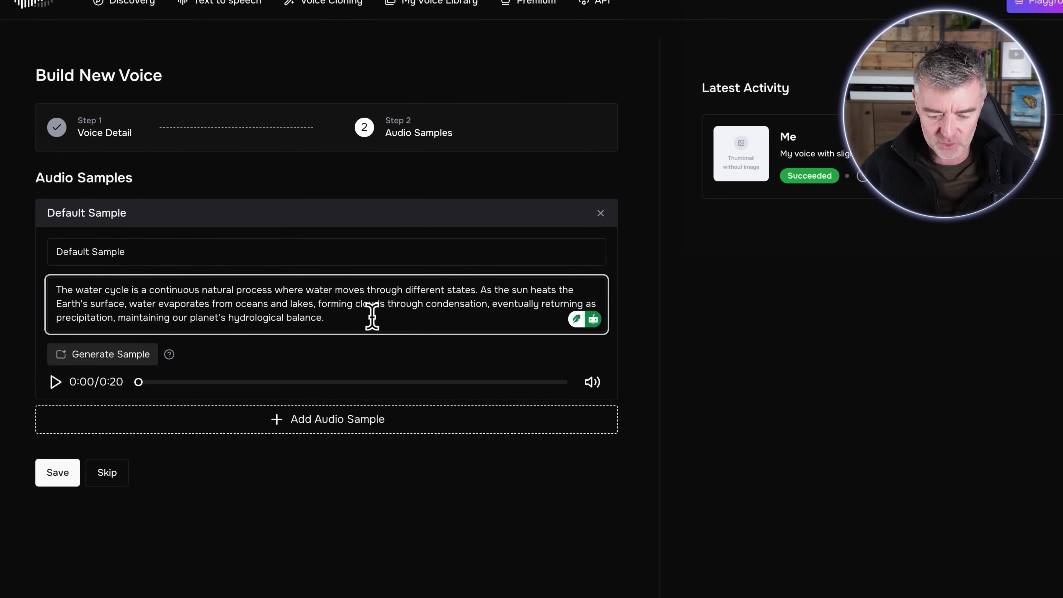
drag(115, 261, 31, 254)
key(ctrl+v)
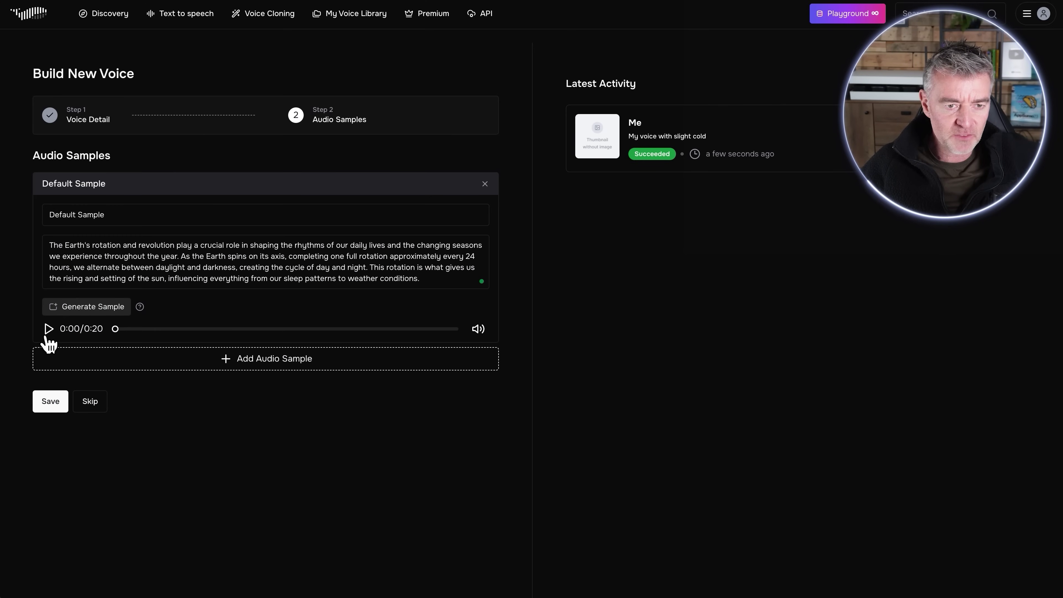
click(94, 311)
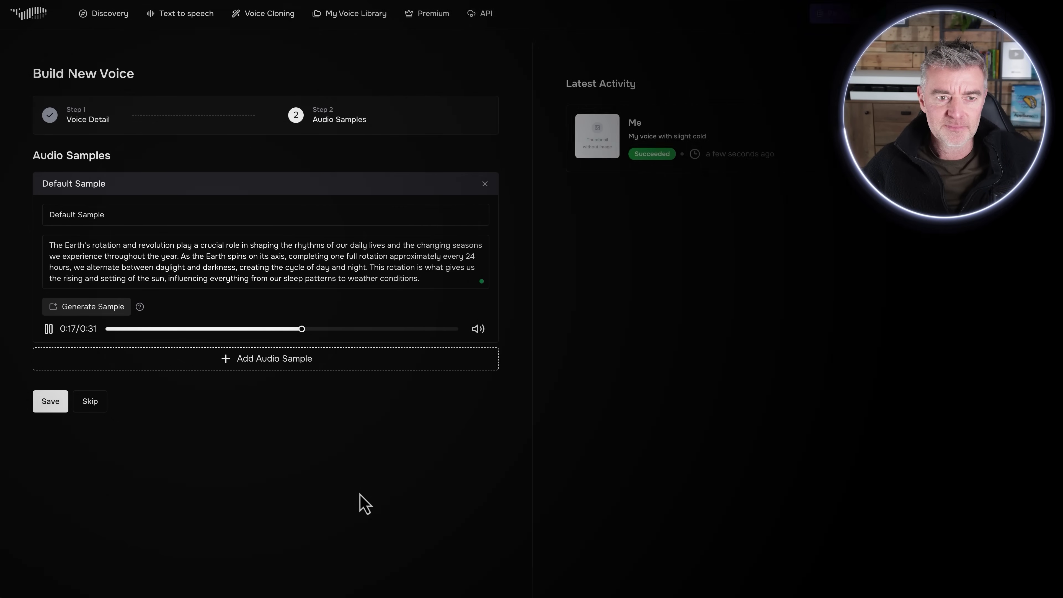
Pause playback and restore the original water cycle sample text.
click(49, 329)
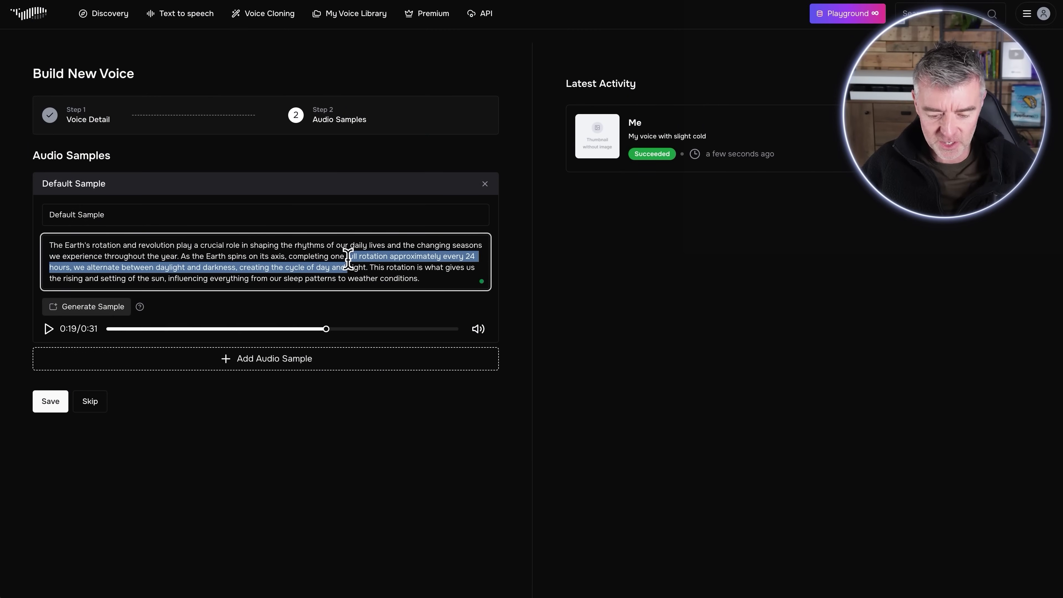
key(ctrl+a)
key(ctrl+v)
key(ctrl+a)
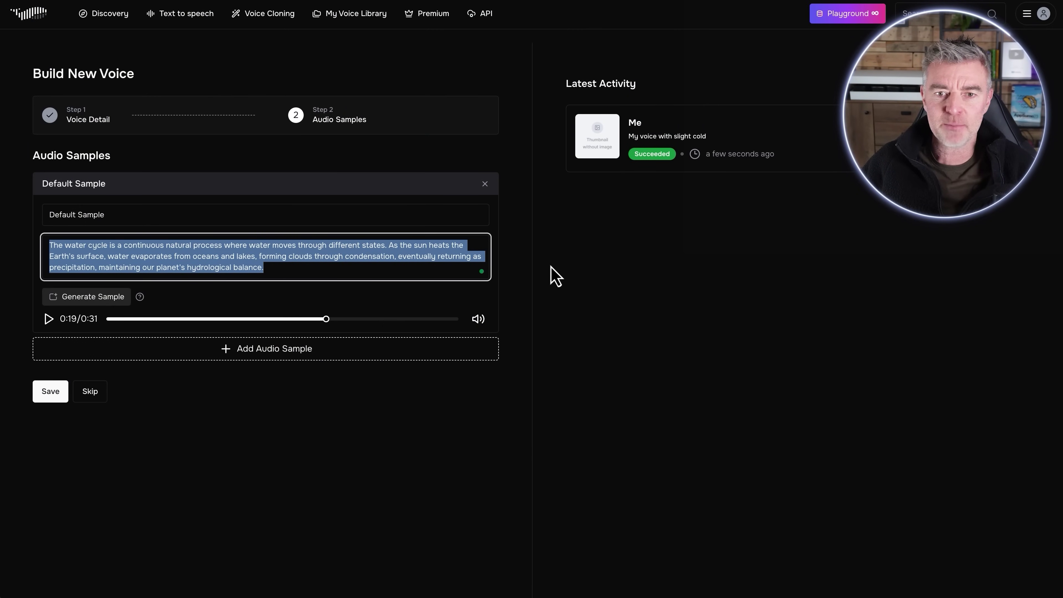
click(555, 276)
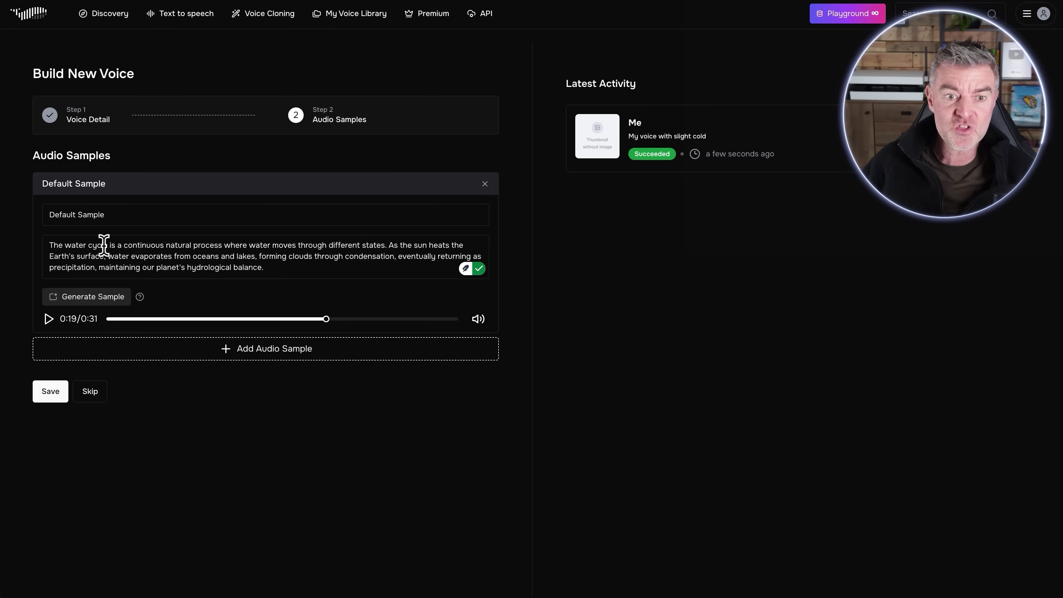
Regenerate the 0:20 water cycle sample and play it from the start.
click(92, 301)
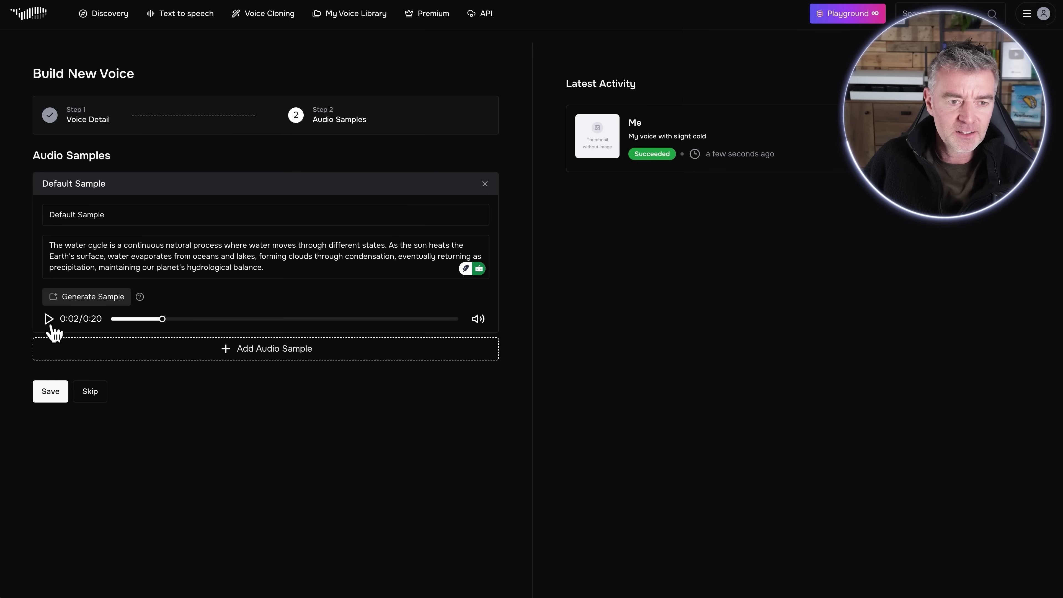
drag(163, 319, 114, 323)
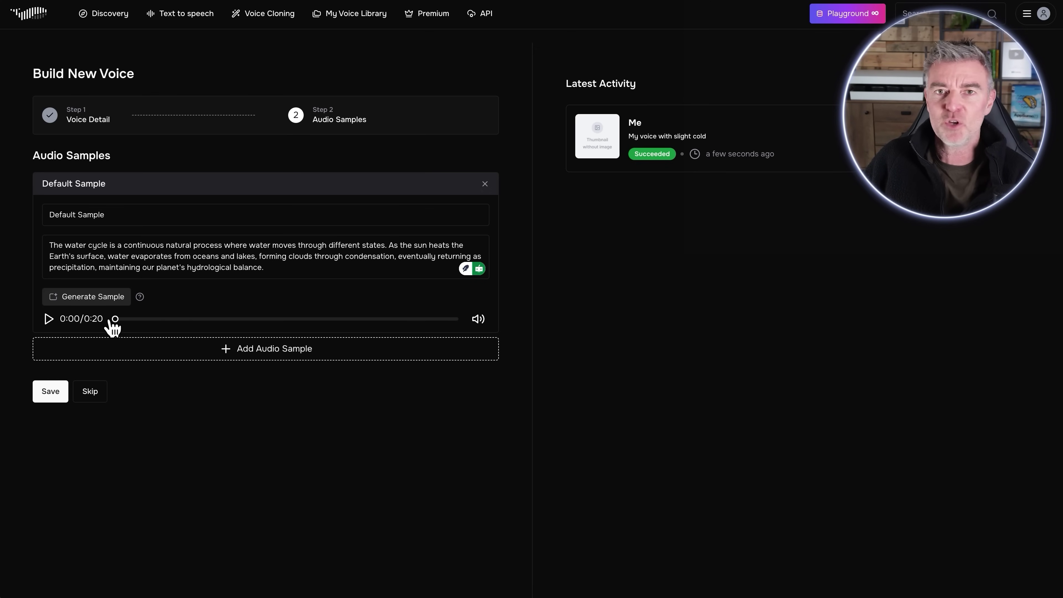
click(48, 319)
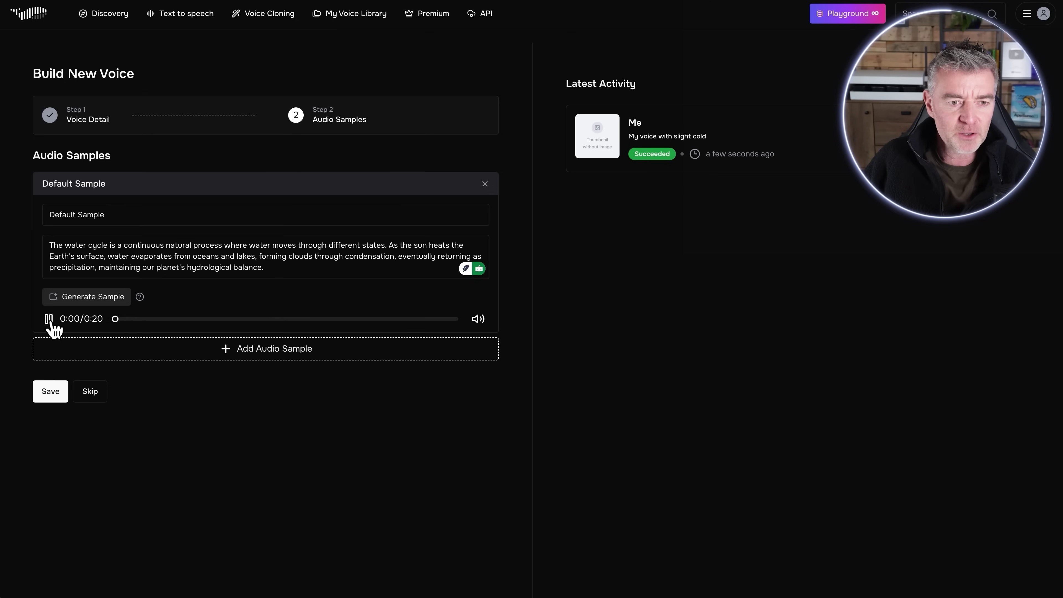